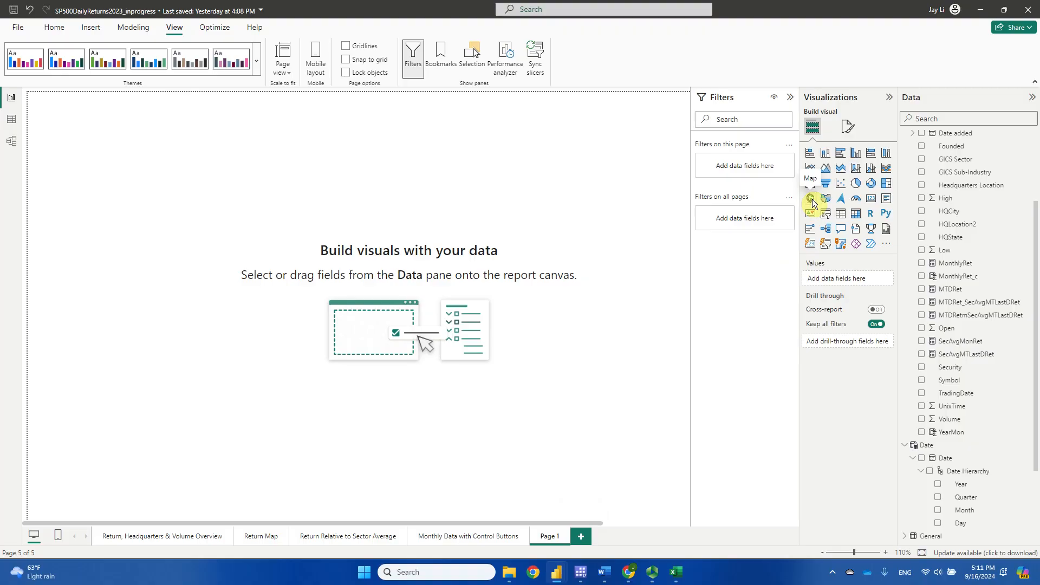
Add a map visual to Page 1 with Headquarters Location as its location field, and enlarge it to about twice its width
left_click(811, 199)
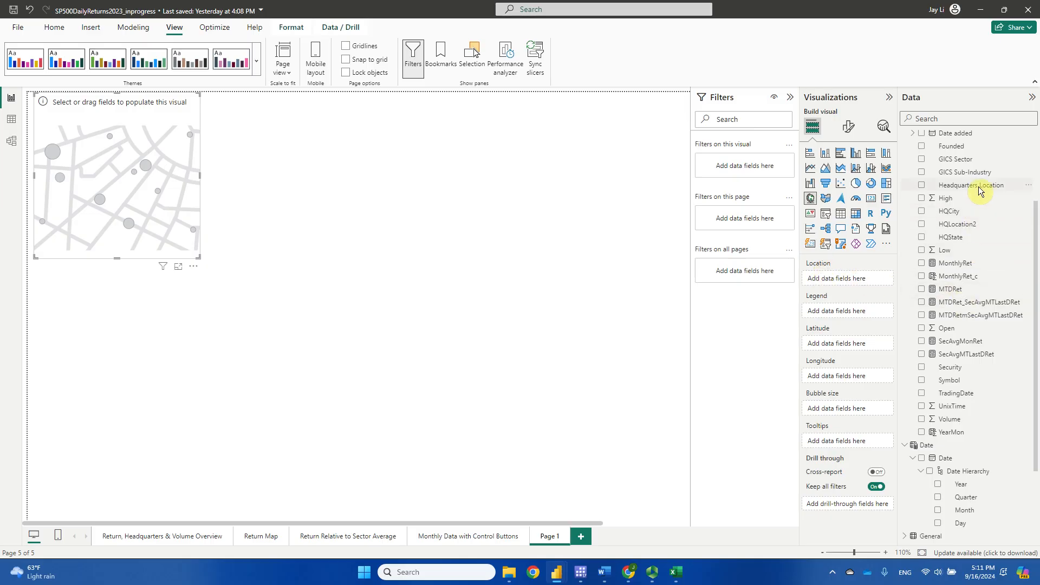
scroll(979, 188, "up", 4)
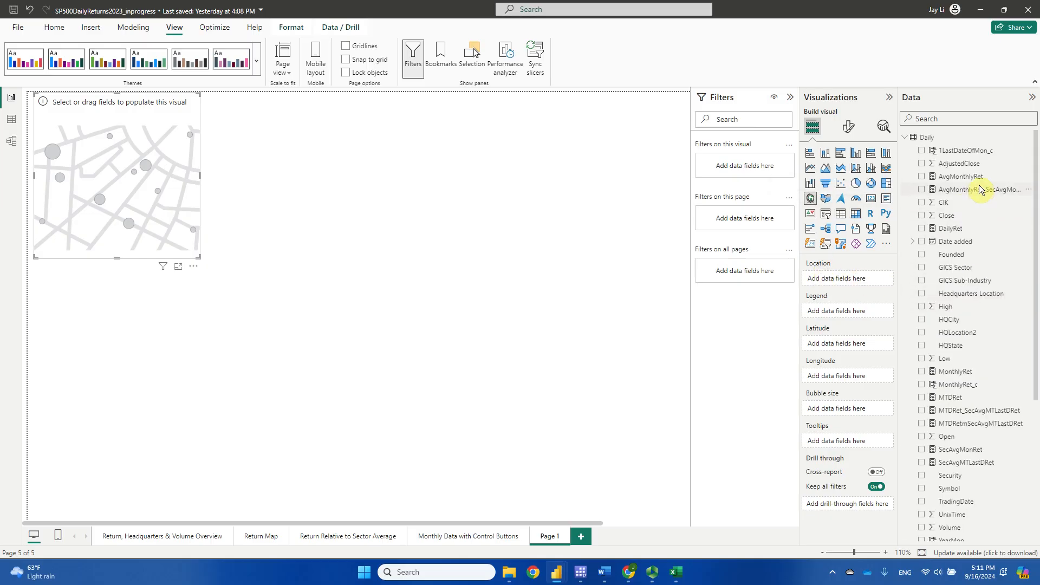
left_click_drag(975, 296, 863, 278)
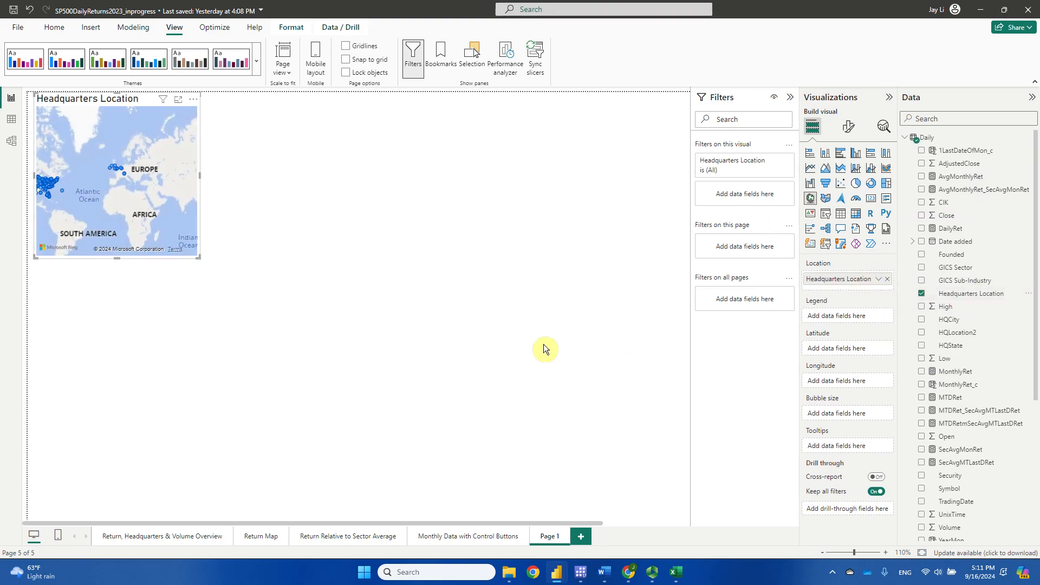
left_click_drag(200, 257, 358, 381)
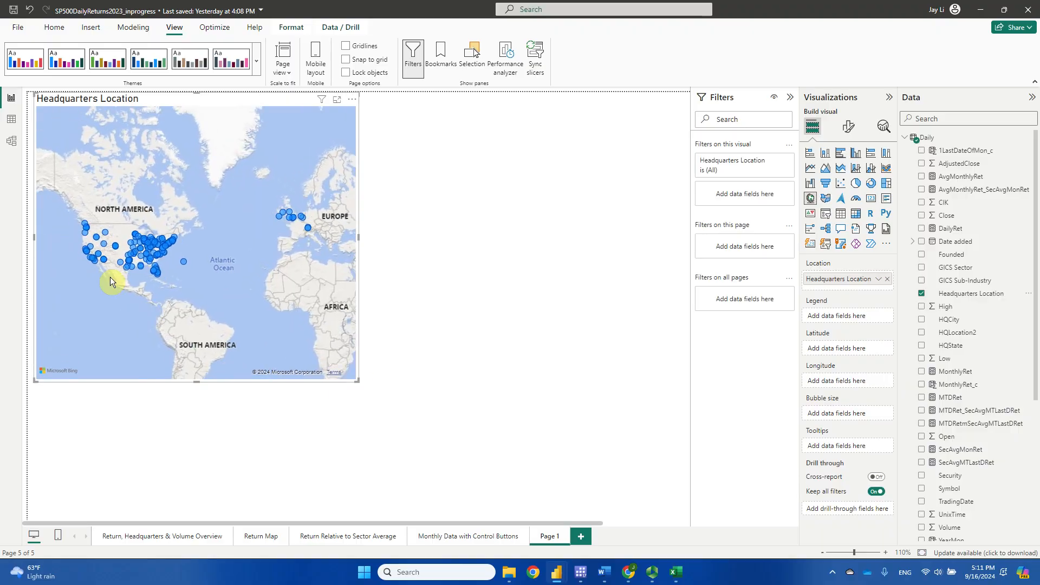
Size the map's bubbles by Volume, keeping the Sum aggregation
mouse_move(90, 254)
mouse_move(171, 242)
scroll(984, 433, "down", 2)
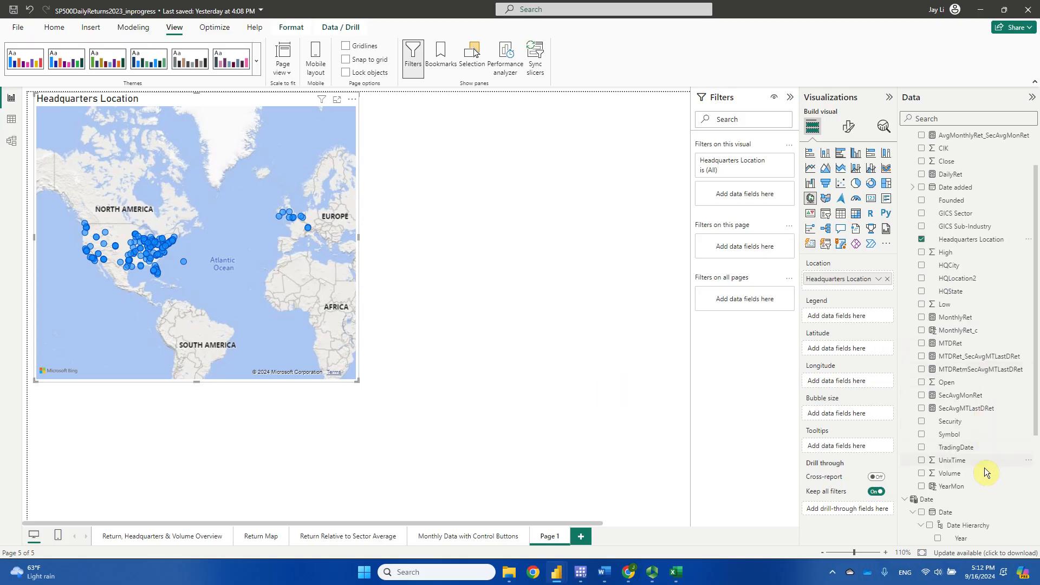
left_click_drag(974, 474, 870, 409)
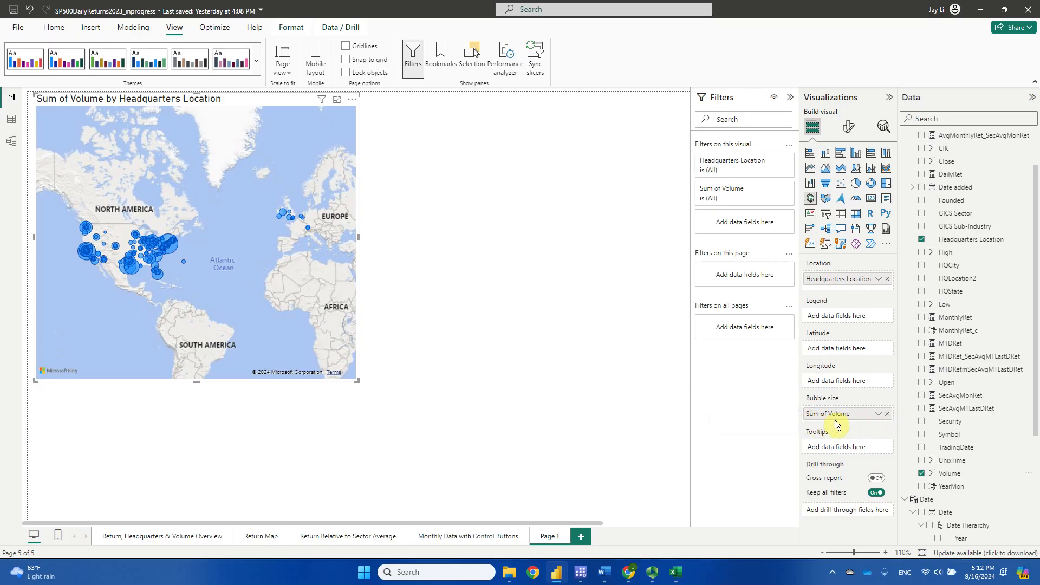
left_click(879, 413)
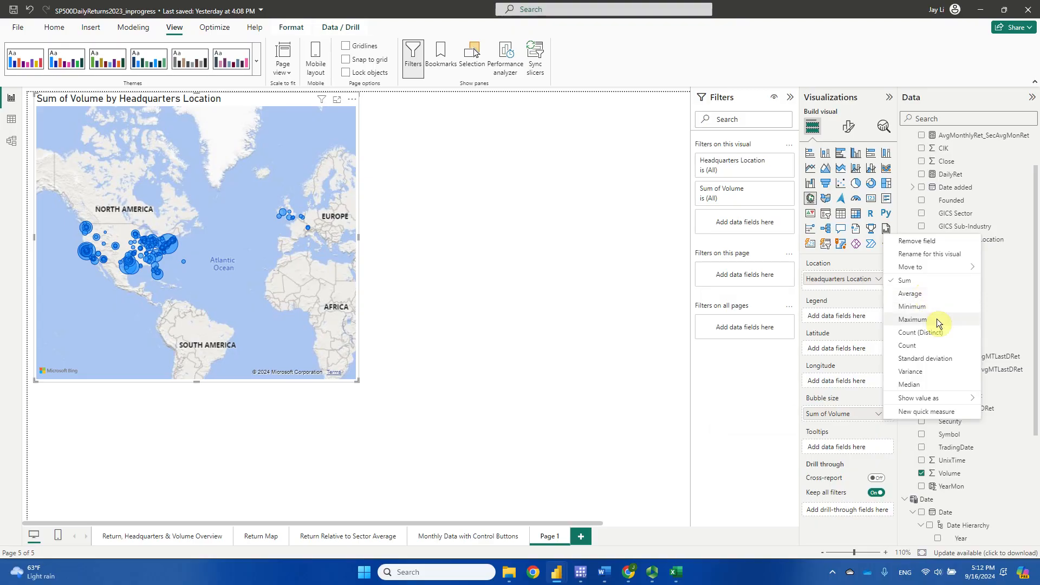
left_click(868, 431)
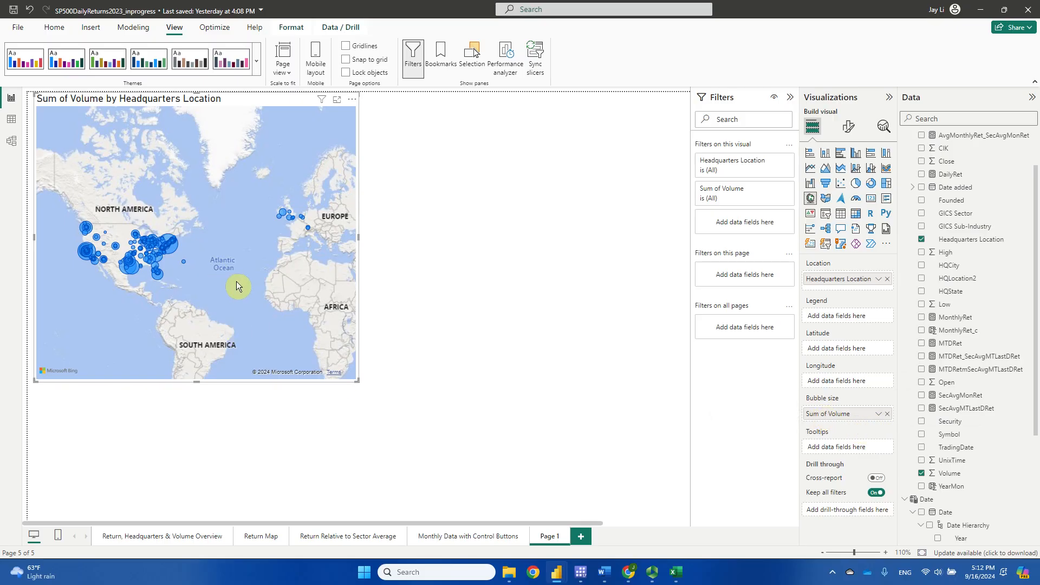
Examine the volume bubbles on the map across the eastern United States, especially around New York
scroll(219, 277, "up", 5)
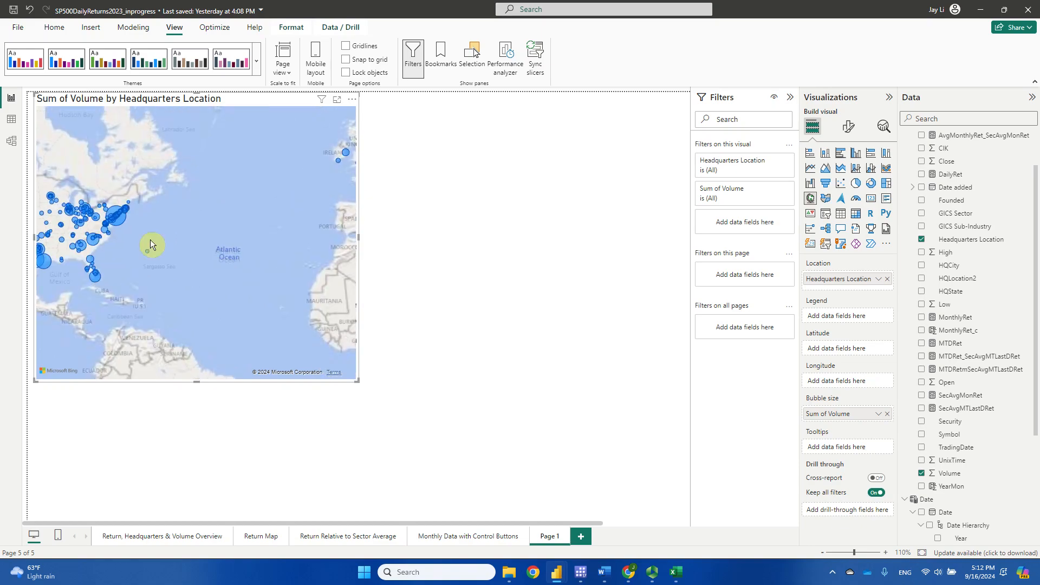
scroll(281, 269, "up", 2)
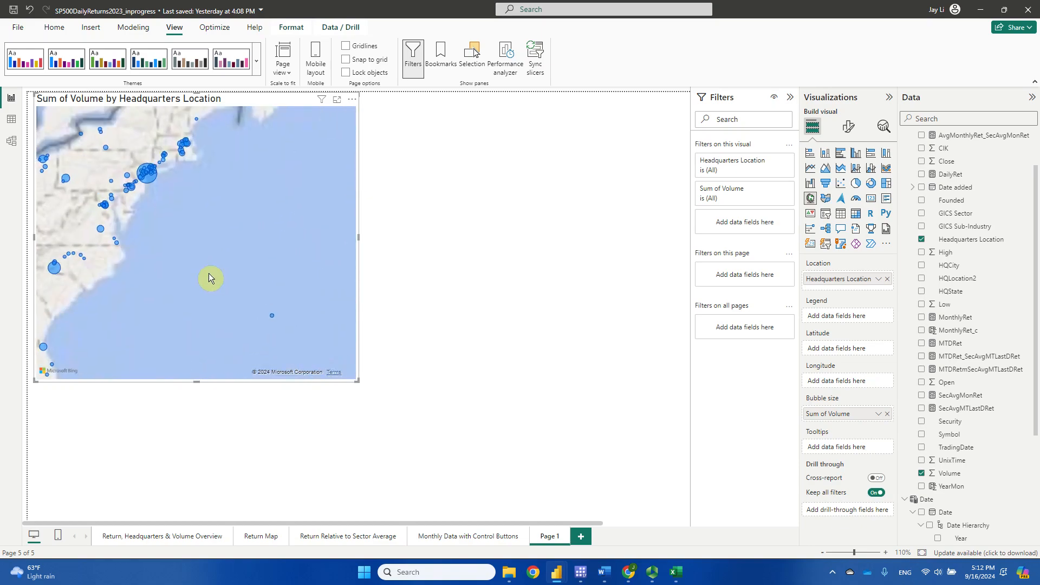
left_click_drag(204, 273, 243, 298)
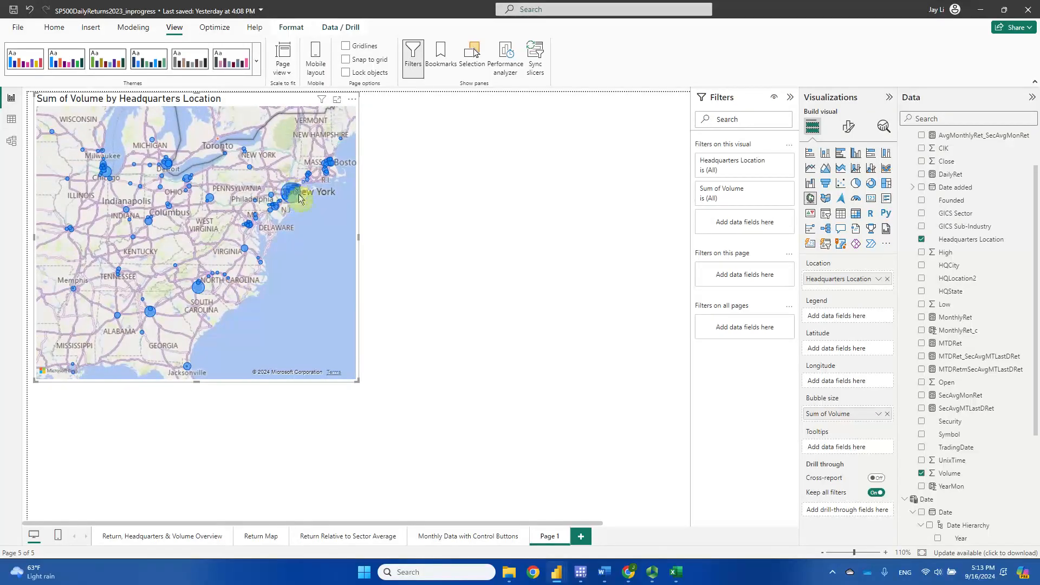
scroll(290, 235, "down", 2)
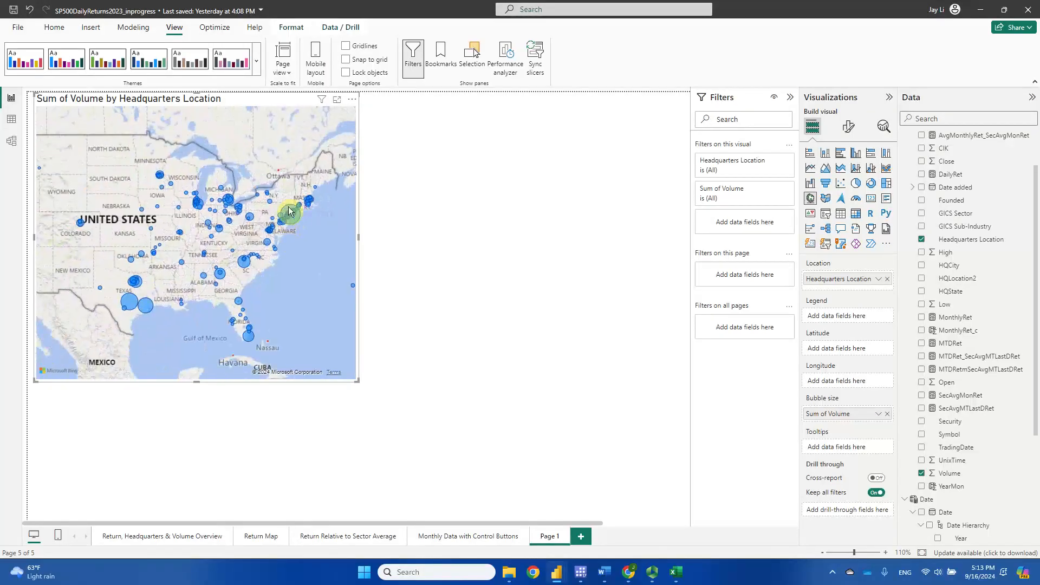
mouse_move(291, 222)
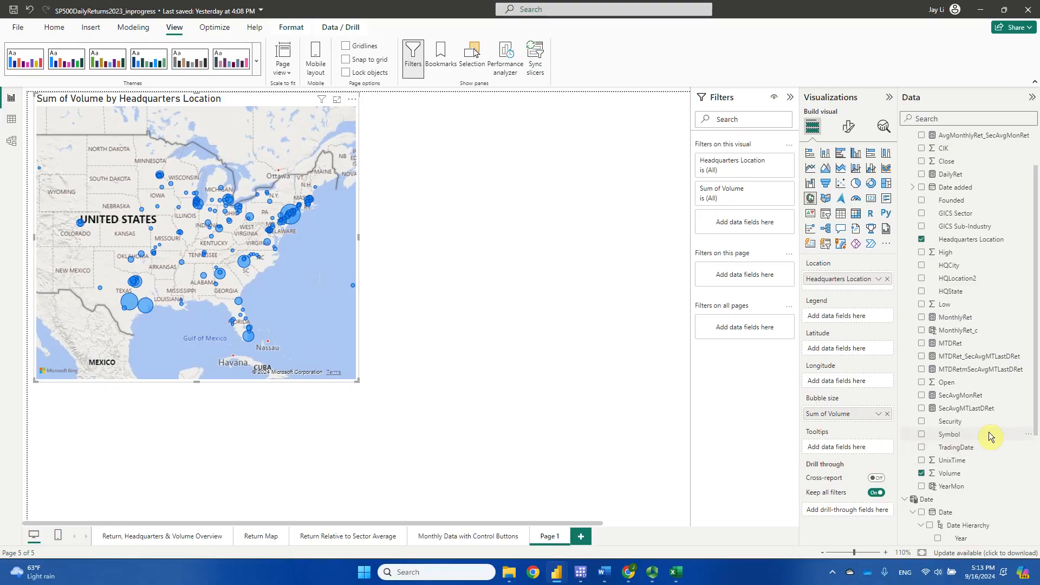
Add MonthlyRet_c to the map's tooltips and aggregate it as Average
scroll(985, 423, "down", 1)
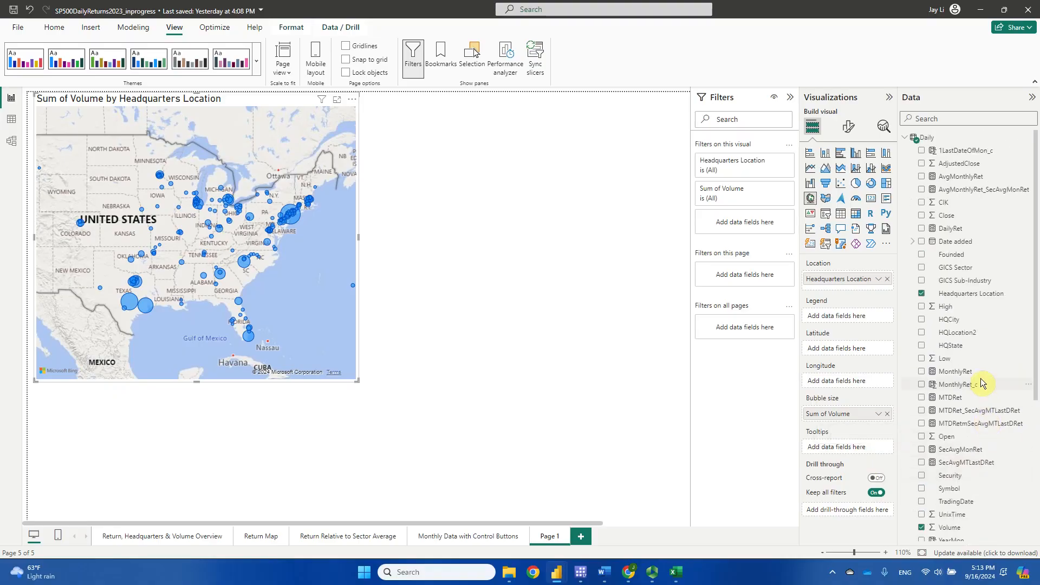
scroll(985, 390, "down", 1)
scroll(985, 376, "up", 2)
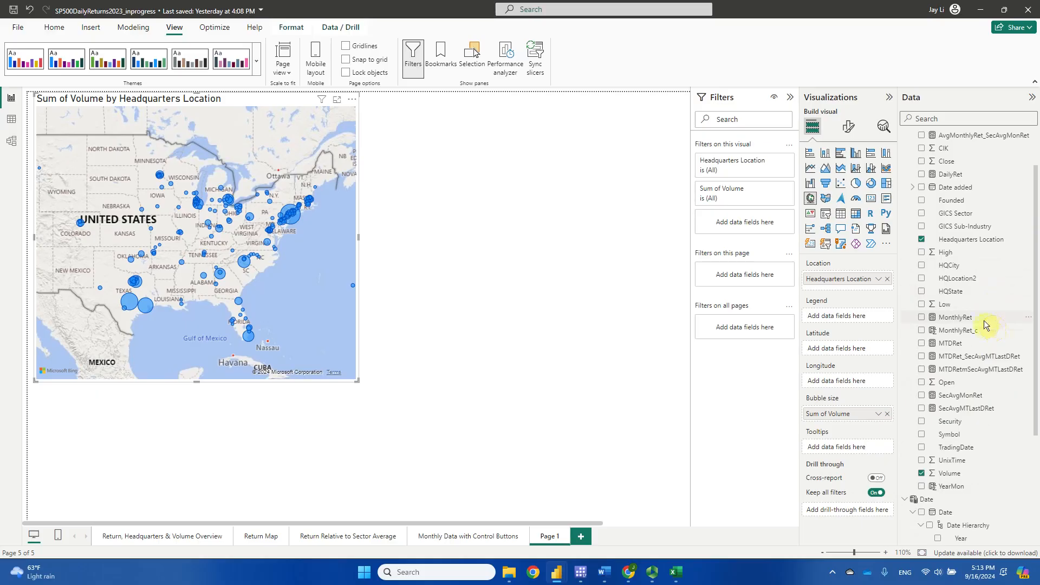
left_click_drag(983, 332, 871, 451)
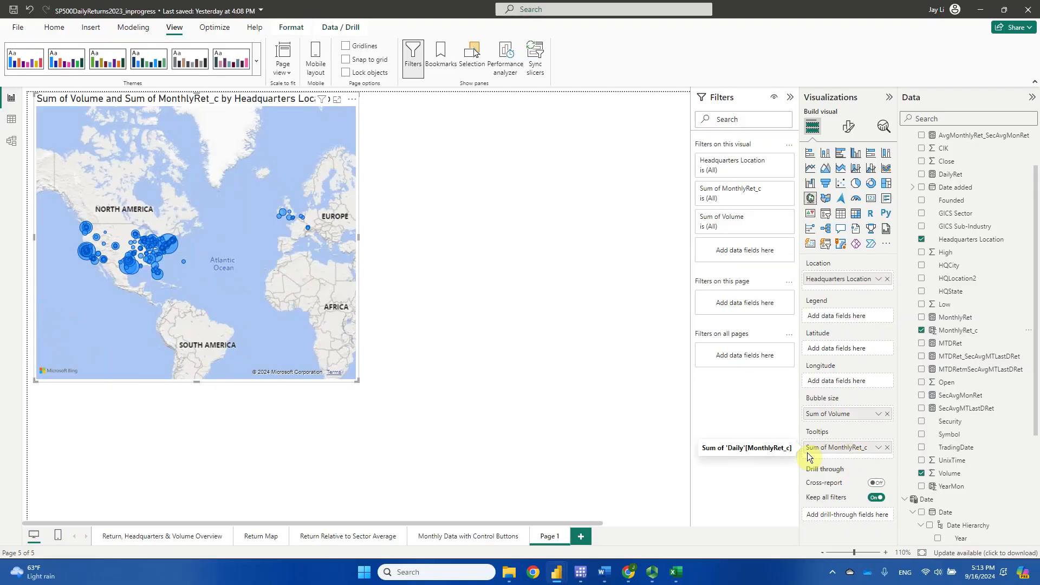
left_click(878, 447)
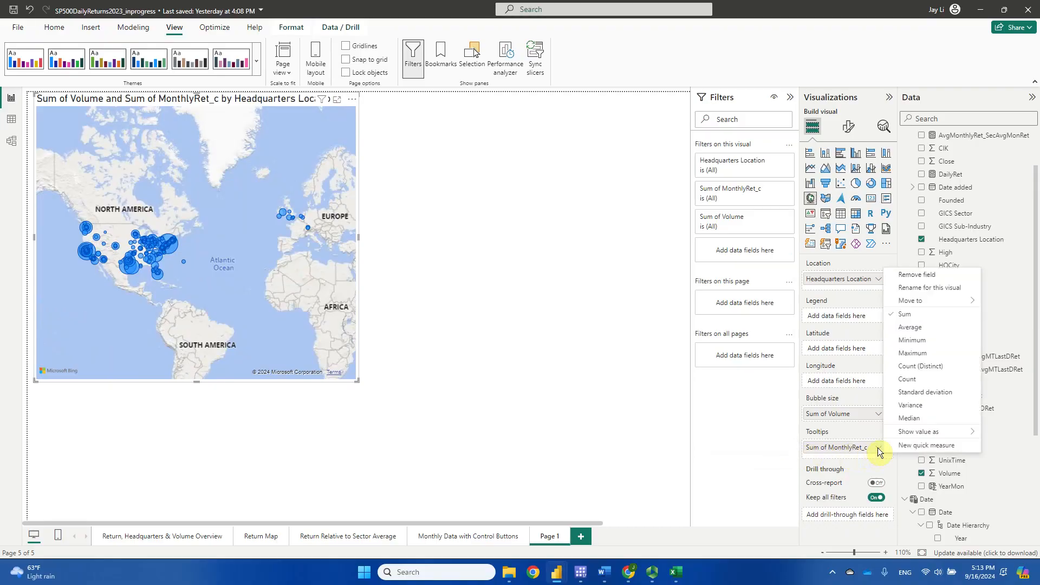
left_click(939, 327)
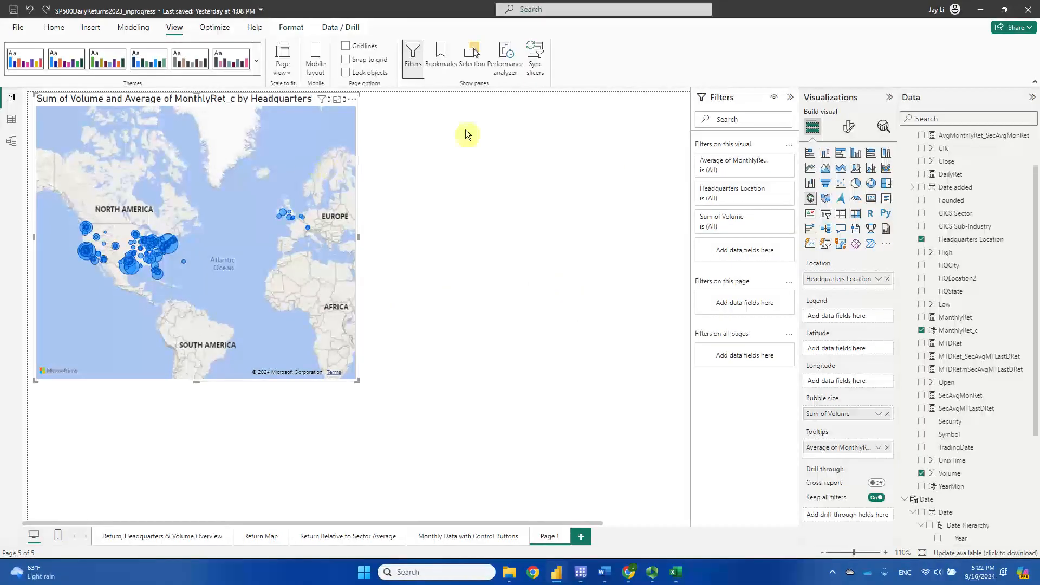
Set up conditional formatting for the map's default bubble color with the Gradient format style
left_click(851, 128)
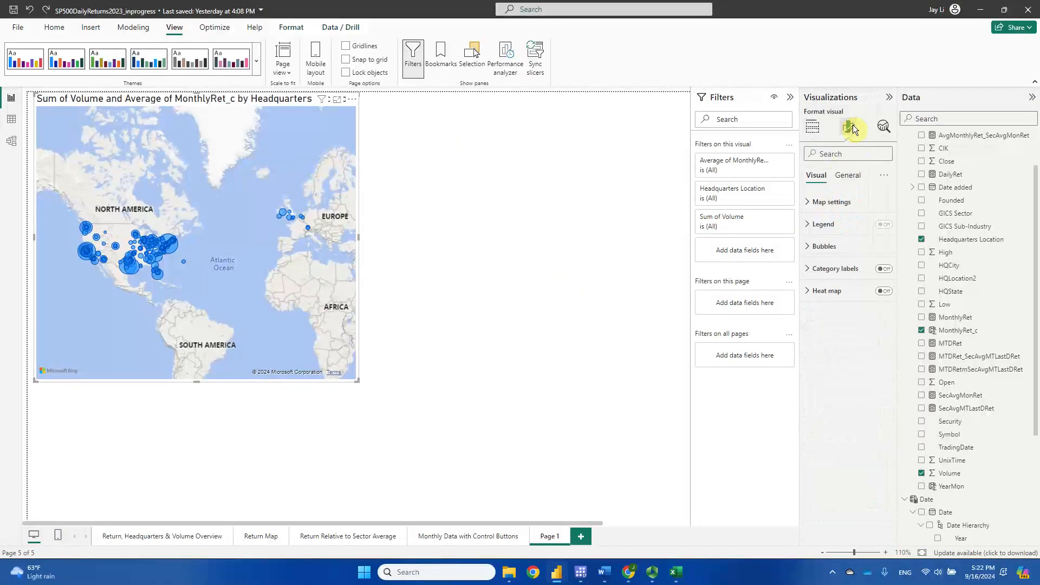
left_click(808, 246)
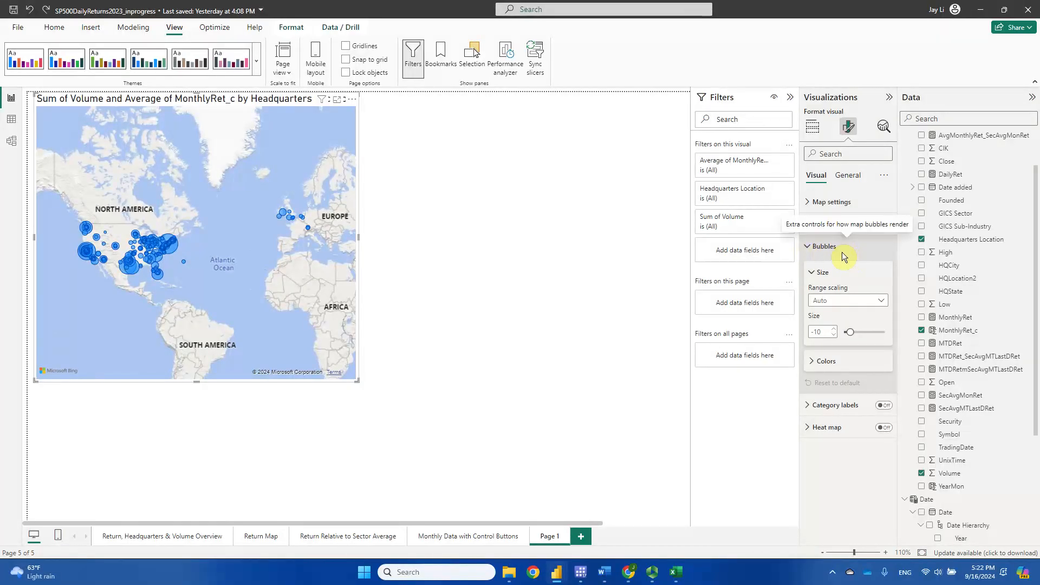
left_click(810, 361)
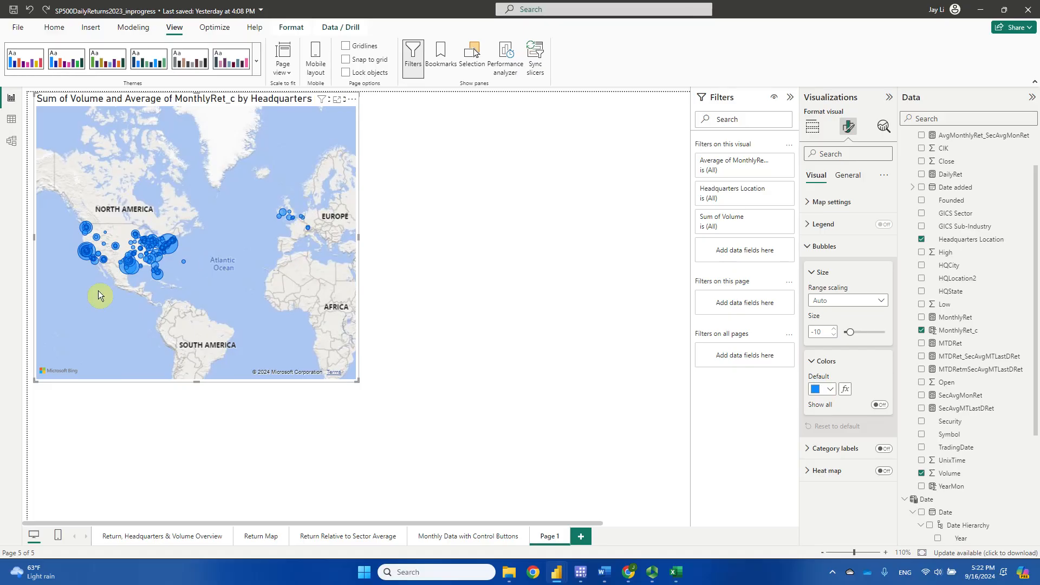
left_click(845, 390)
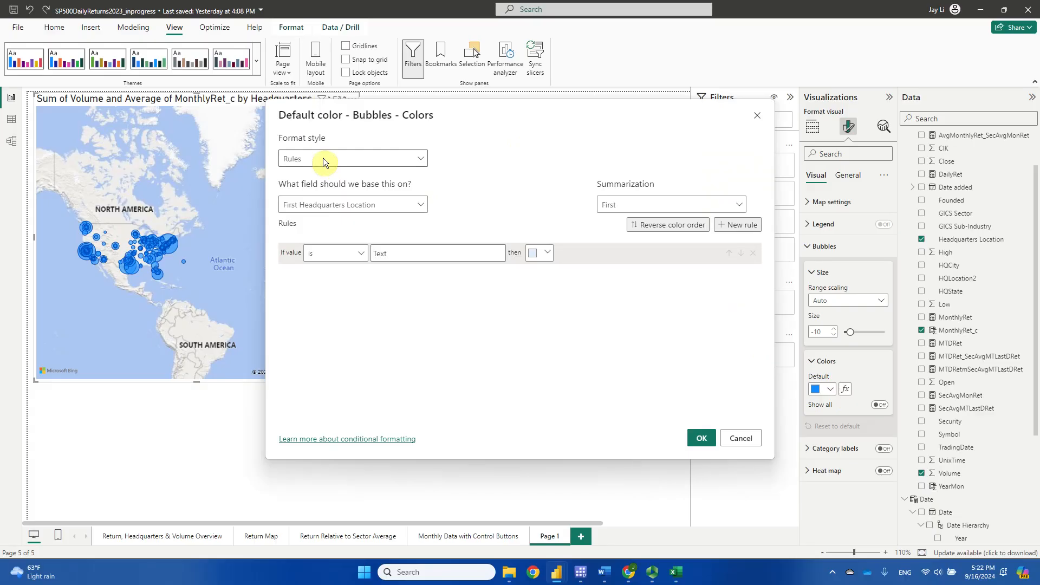
left_click(420, 158)
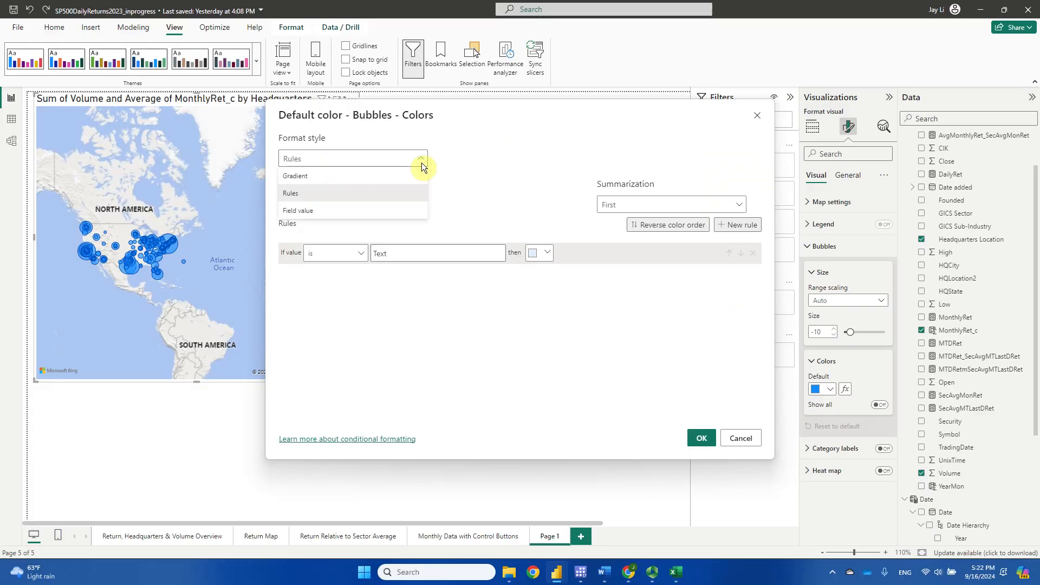
left_click(392, 177)
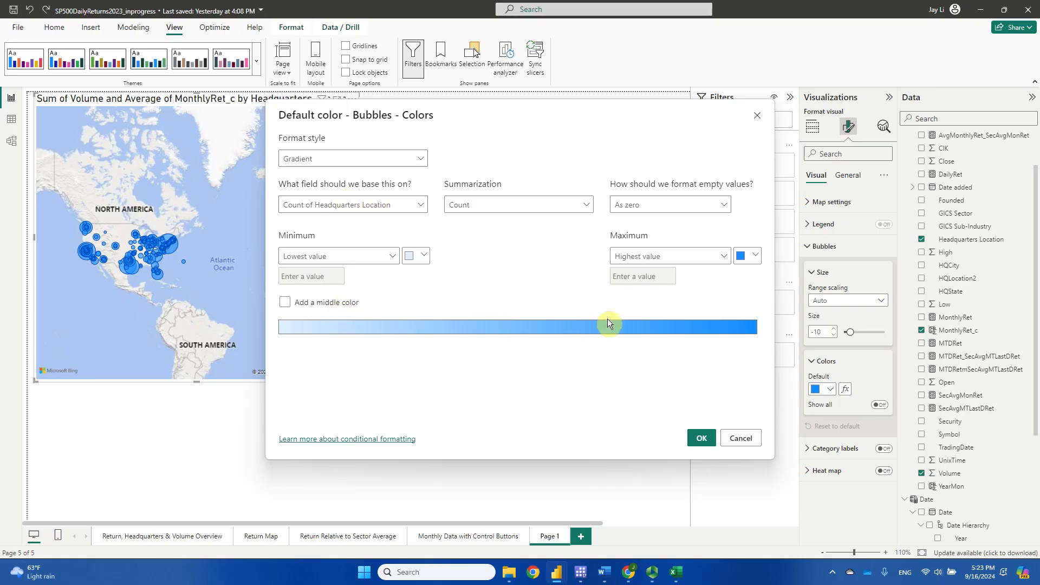
Base the gradient on the Average of MonthlyRet_c from the Daily table and set empty values to Don't format
left_click(414, 204)
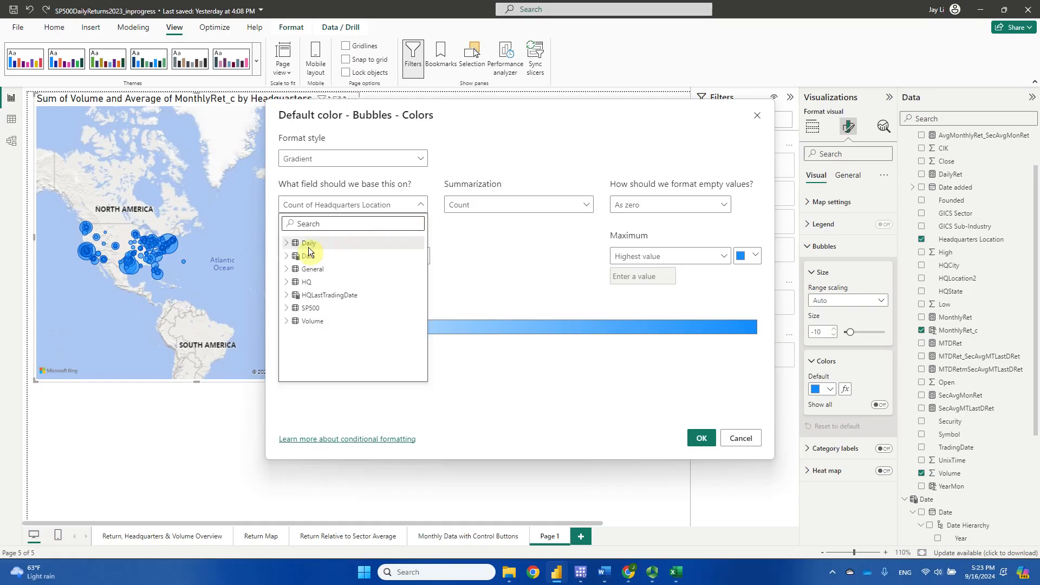
left_click(288, 242)
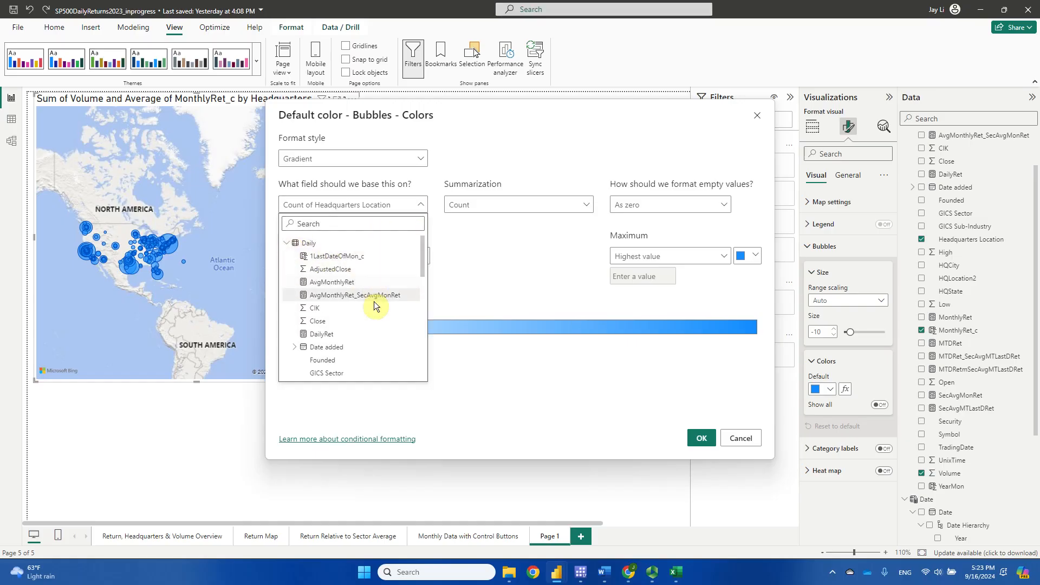
scroll(374, 306, "down", 4)
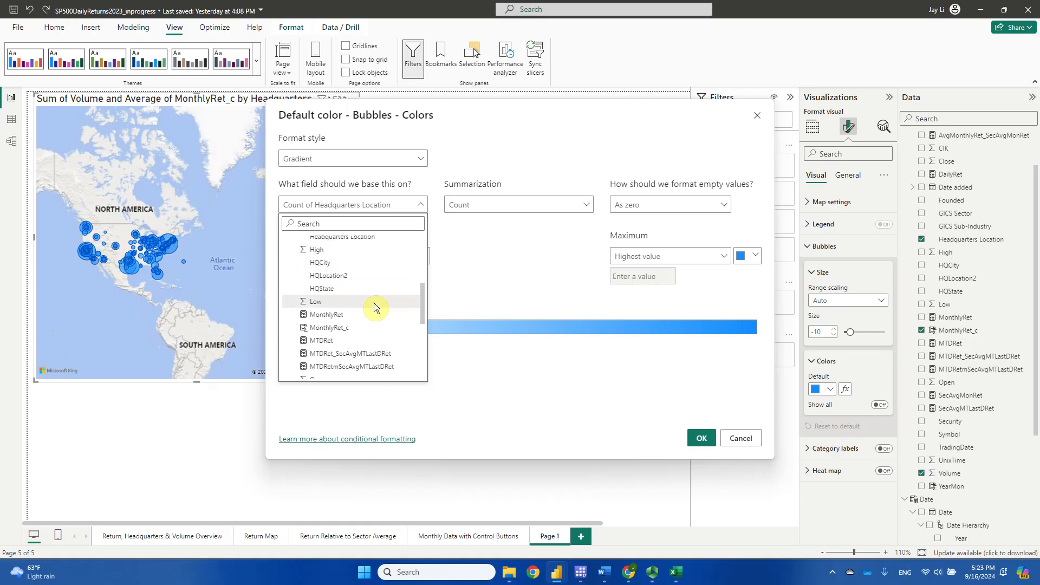
left_click(358, 328)
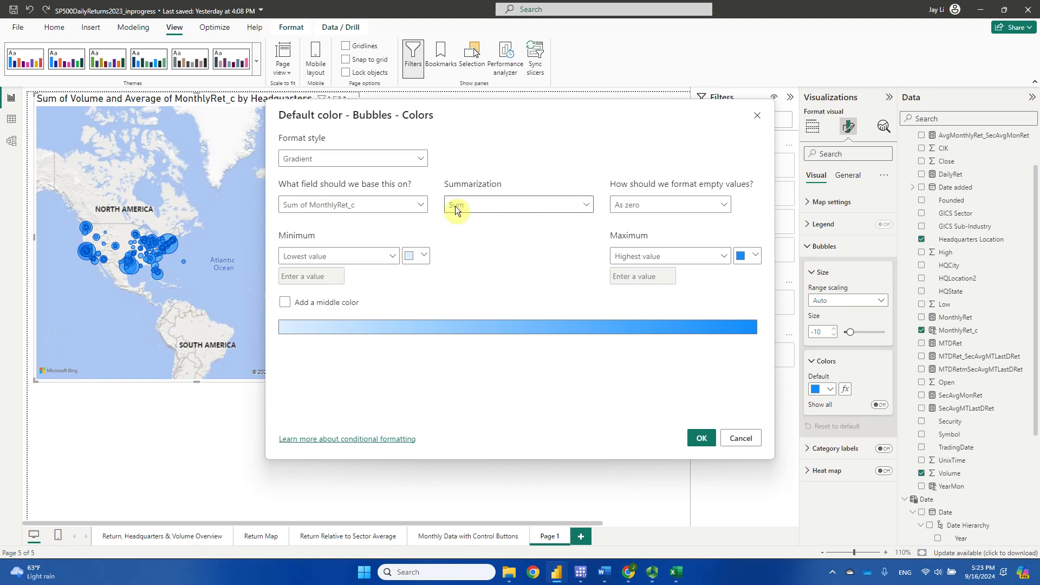
left_click(580, 211)
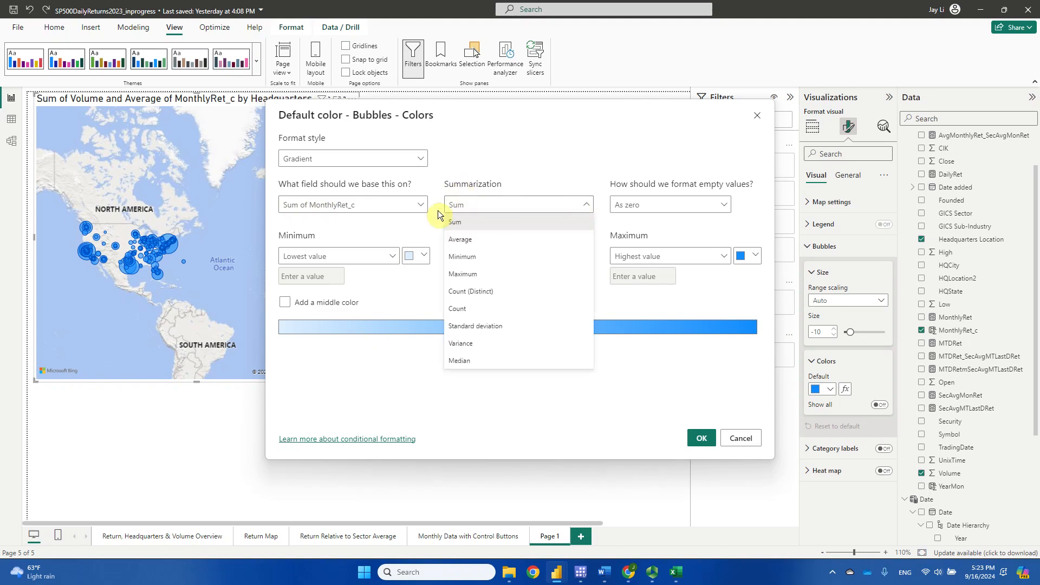
left_click(476, 245)
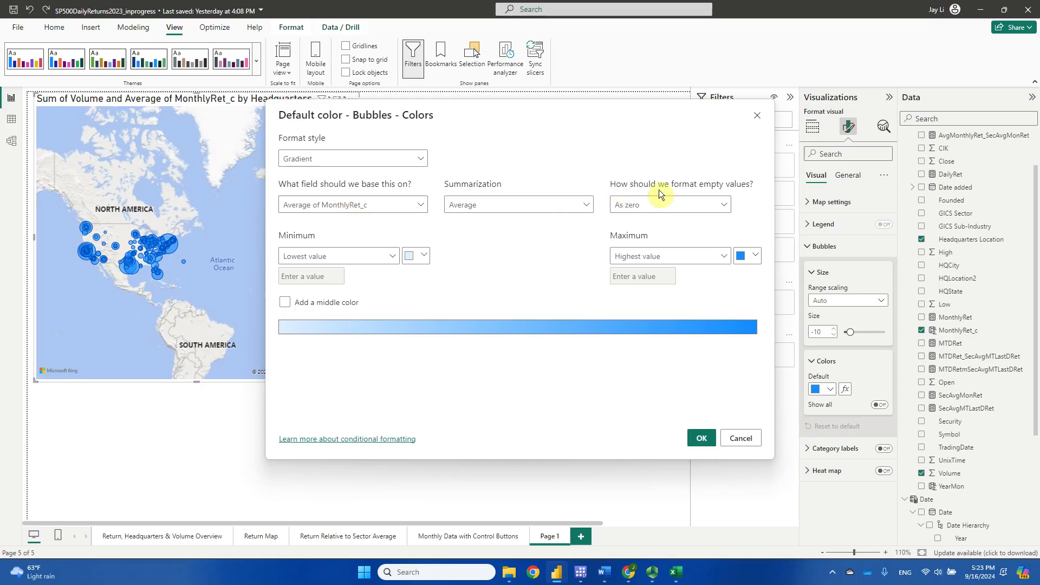
left_click(723, 206)
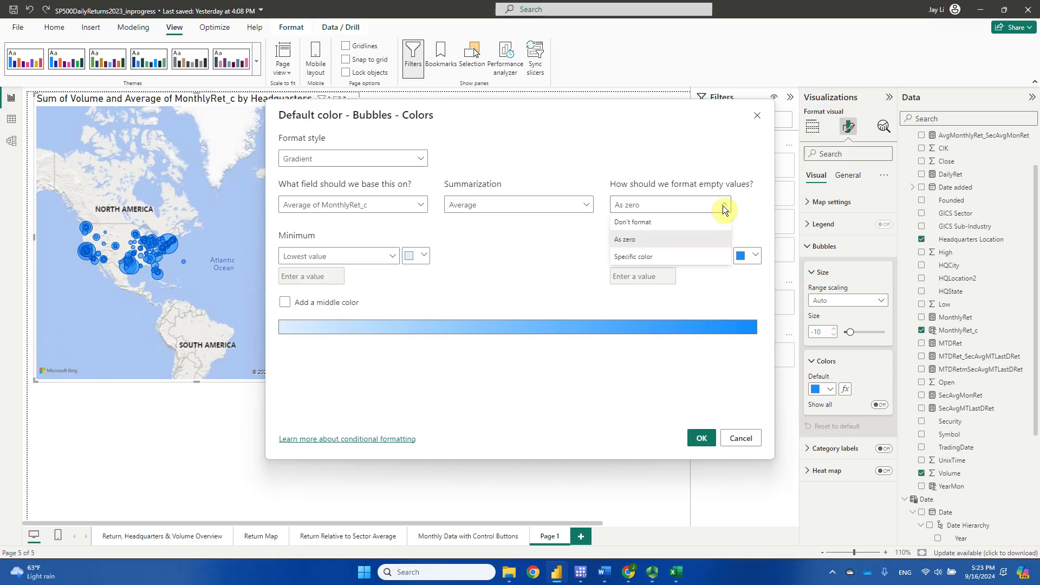
left_click(682, 222)
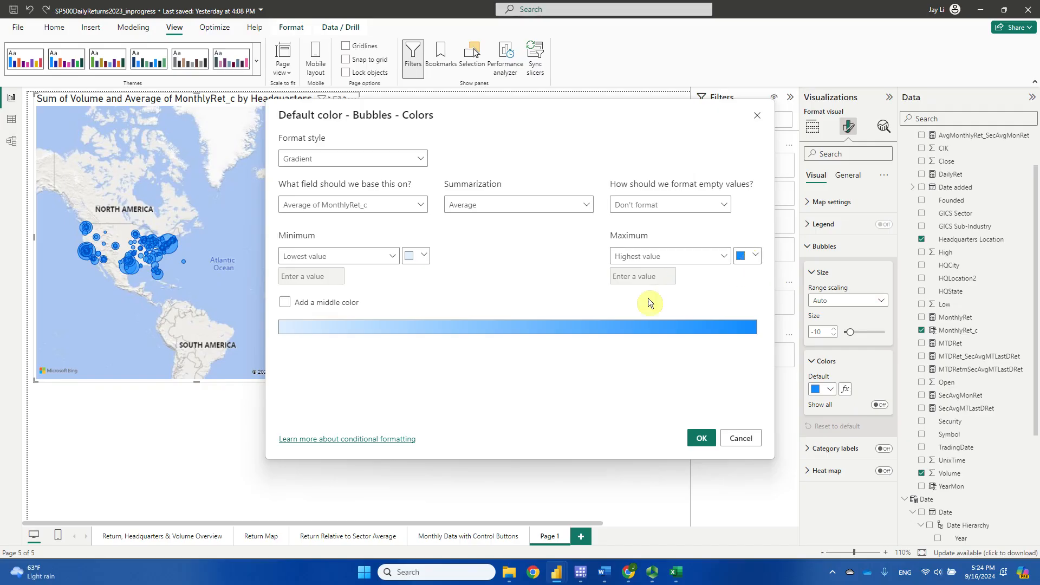
Set the gradient's minimum color for the lowest value to white, #FFFFFF
left_click(428, 261)
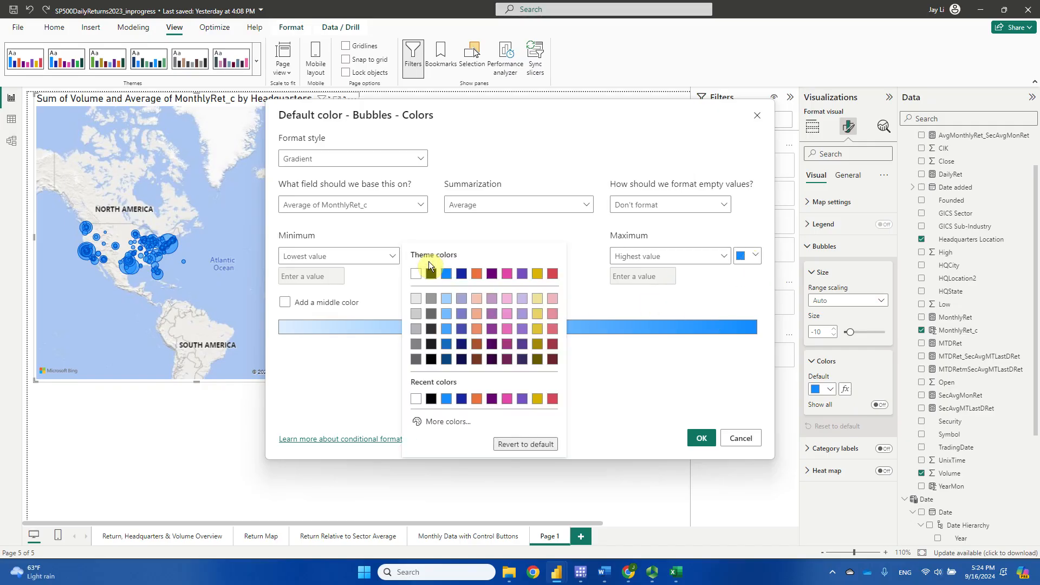
left_click(441, 423)
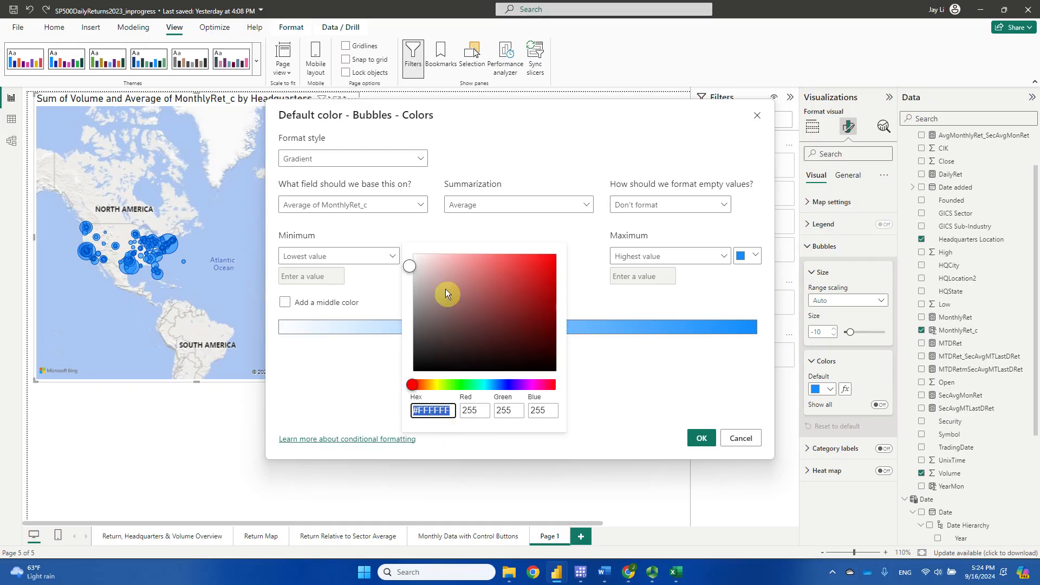
left_click(506, 226)
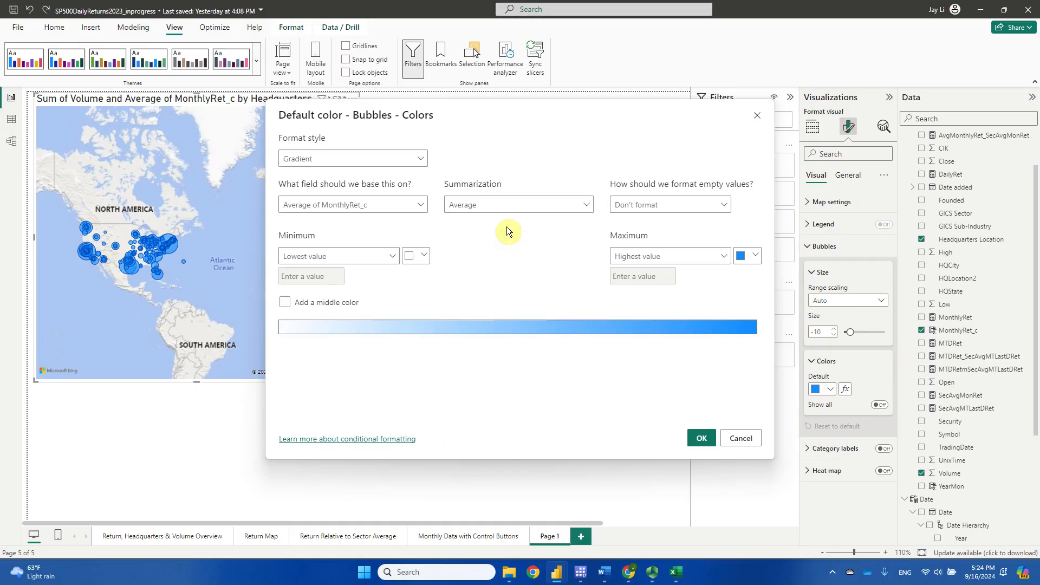
left_click(758, 256)
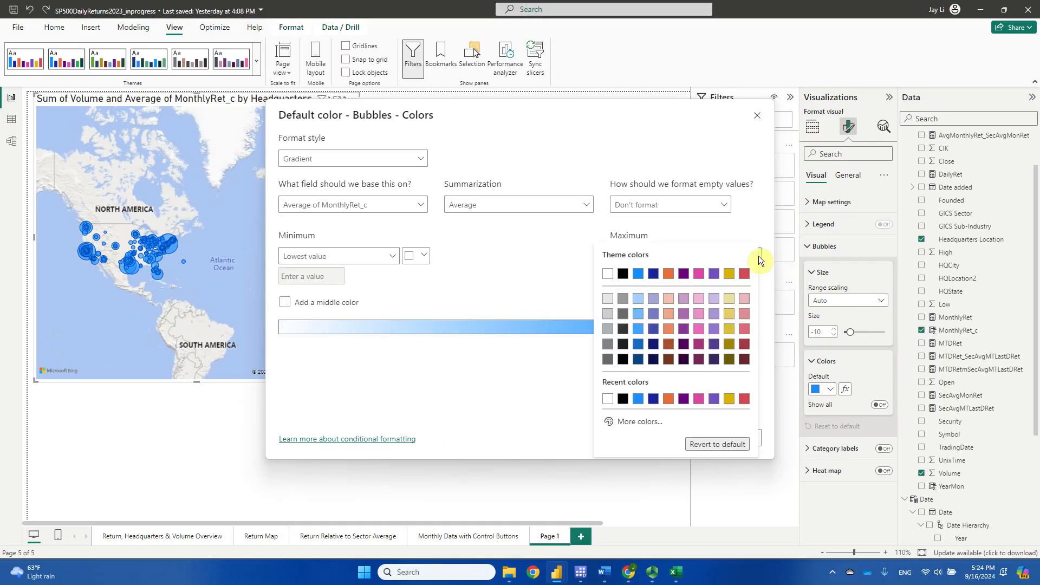
left_click(636, 424)
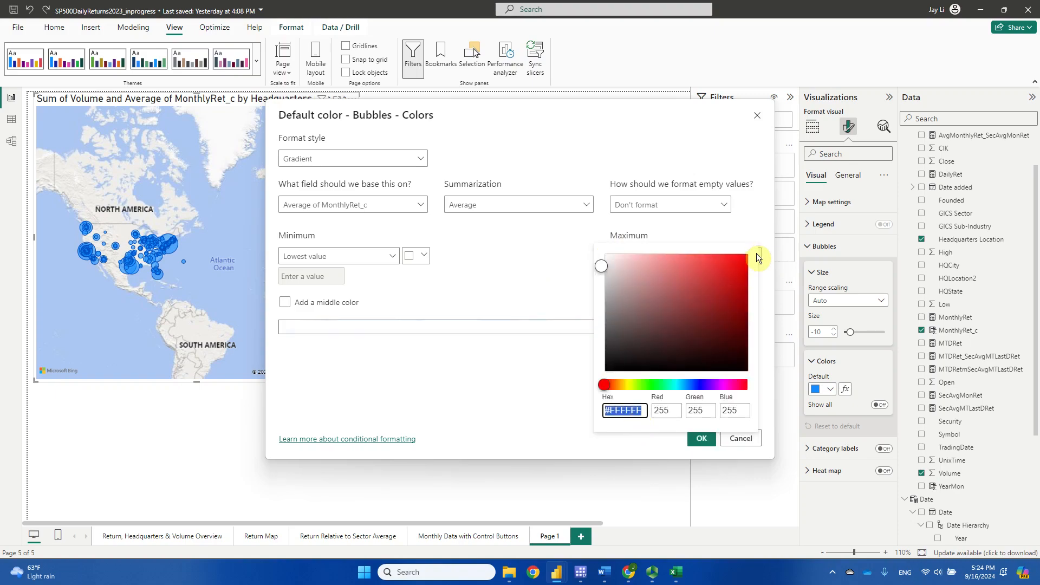
left_click(746, 227)
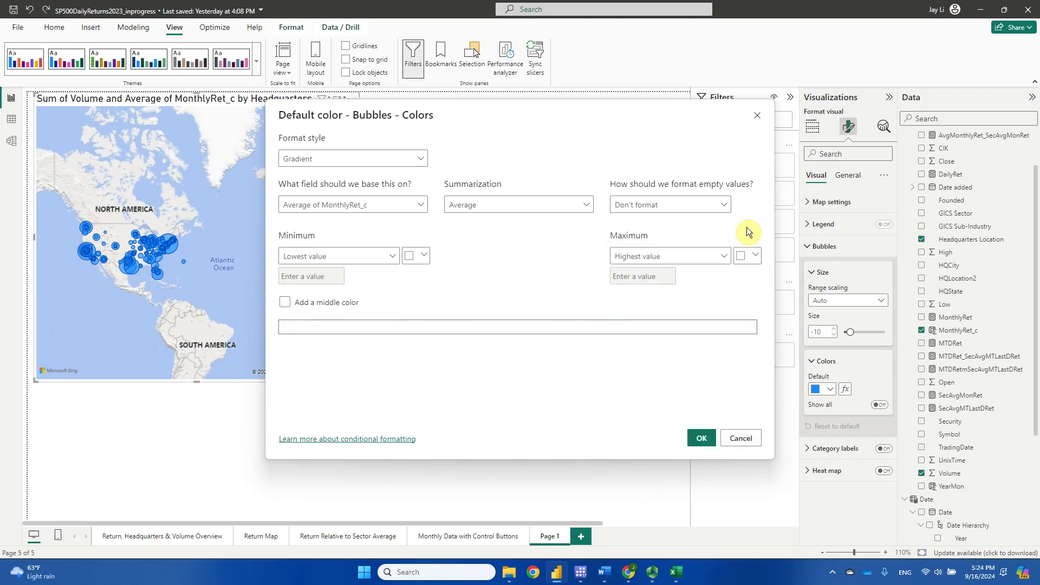
Set the gradient's maximum color for the highest value to blue and apply the conditional formatting to the bubbles
left_click(759, 258)
left_click(653, 273)
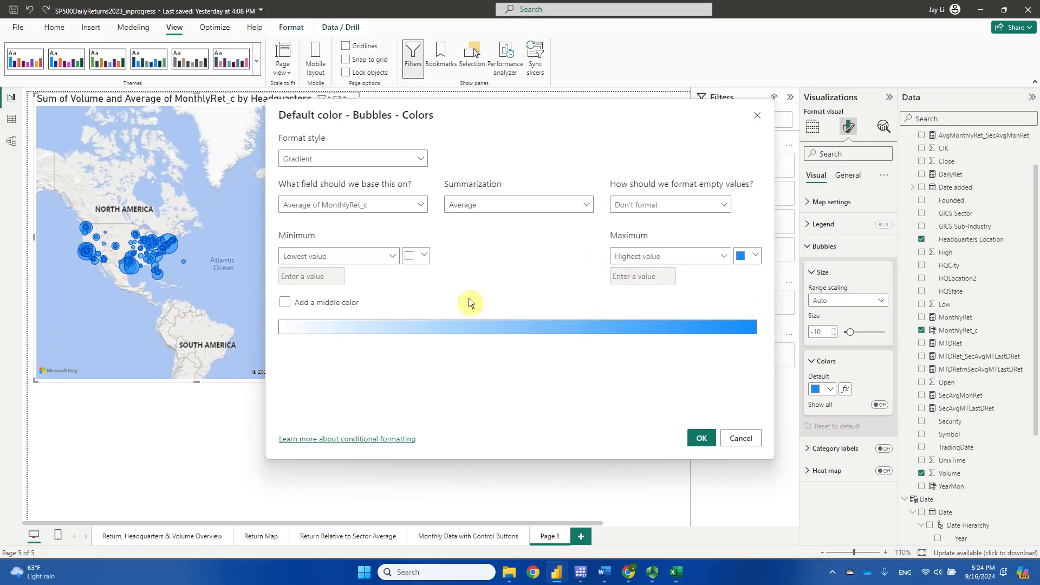
left_click(700, 440)
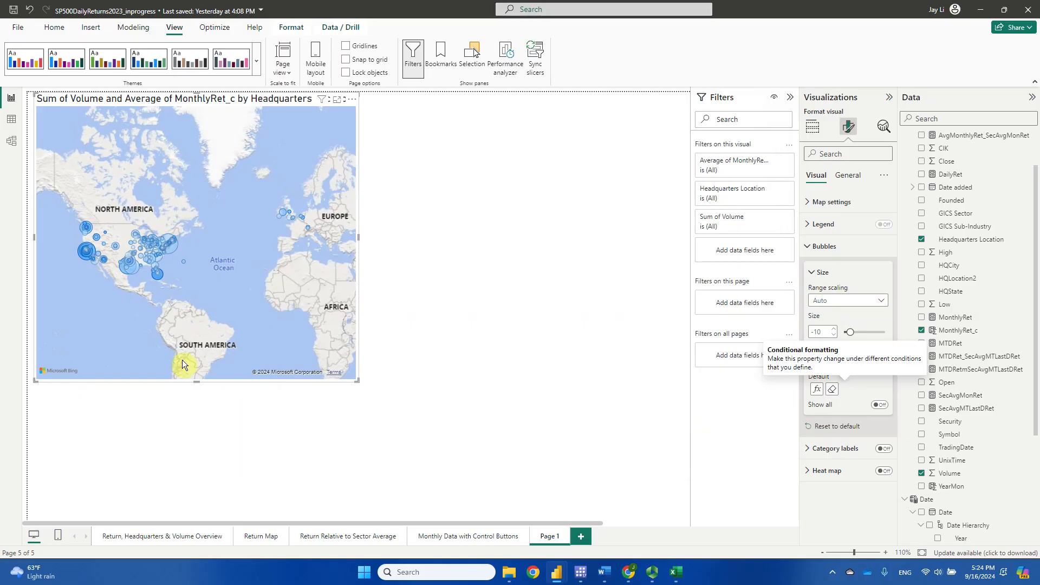